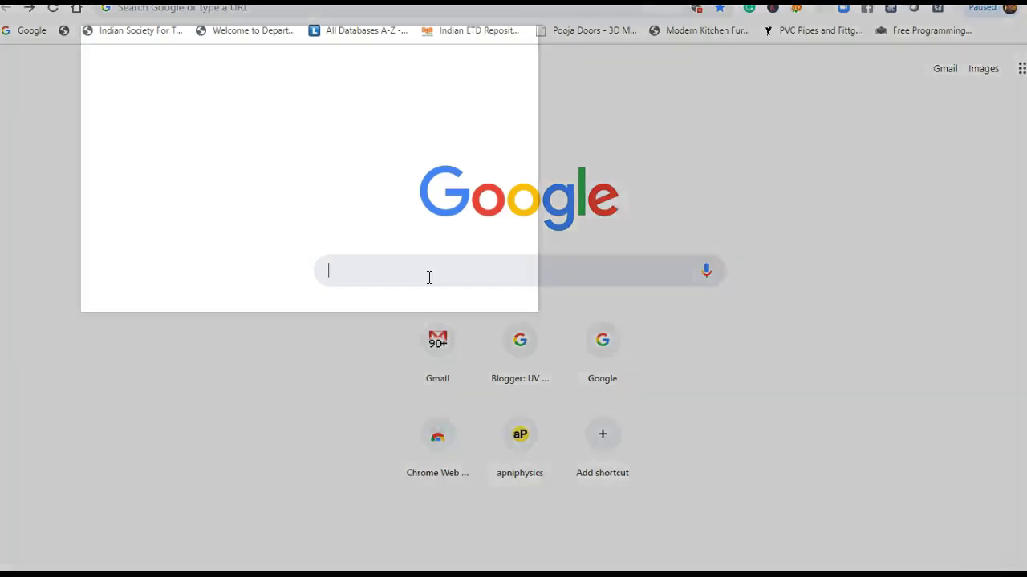
Step: Search Google for 'flpped learning' to get the flipped learning results page
text(ed l)
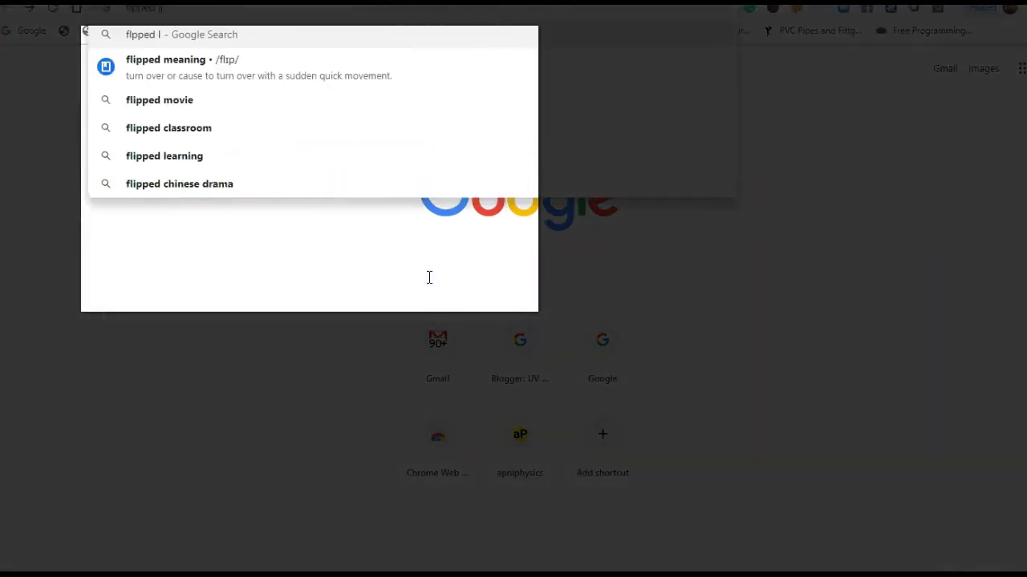
text(earning)
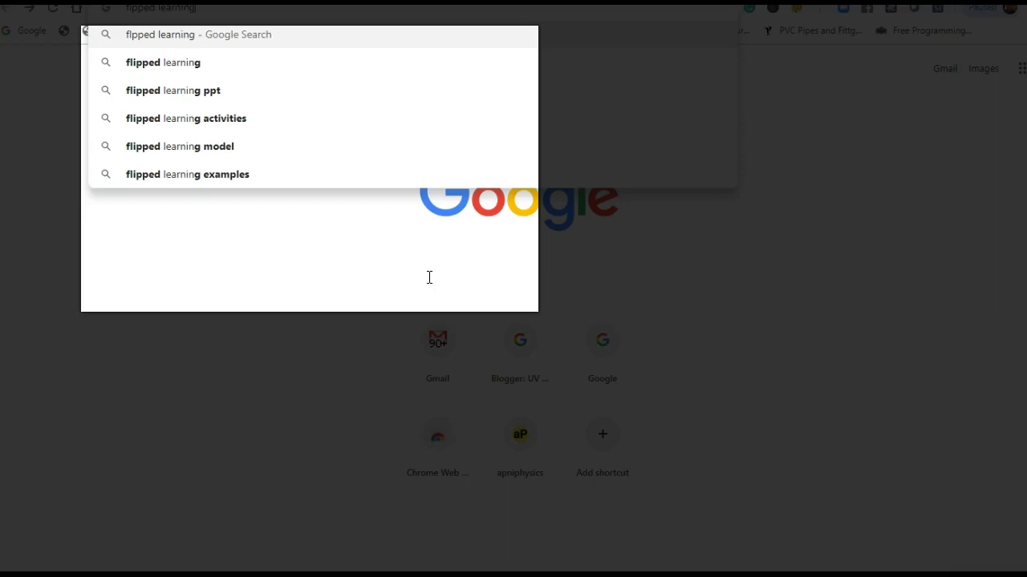
key(Return)
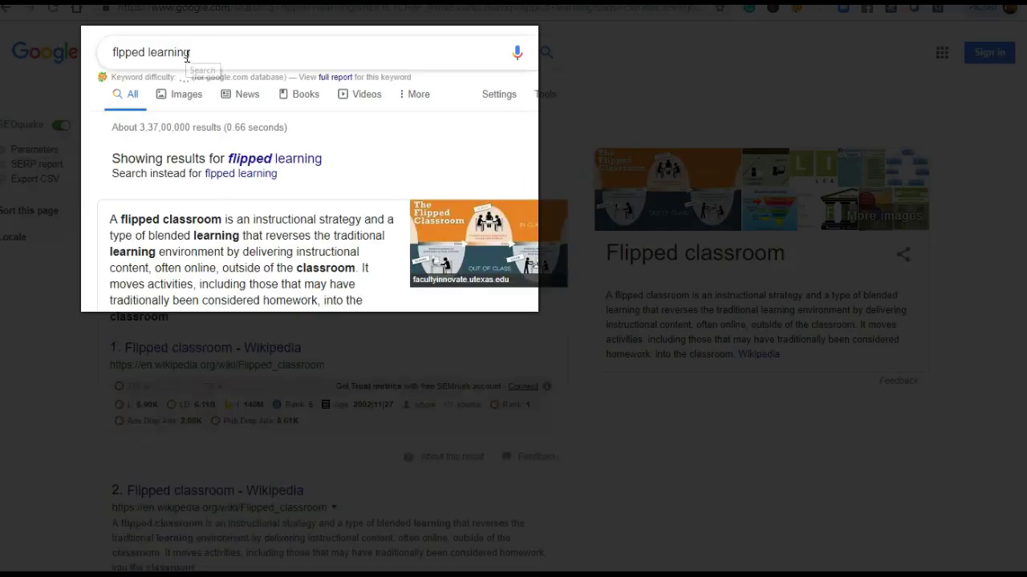
Step: Correct the query to 'flipped learning' and list suggestions with volume, CPC and competition
click(194, 57)
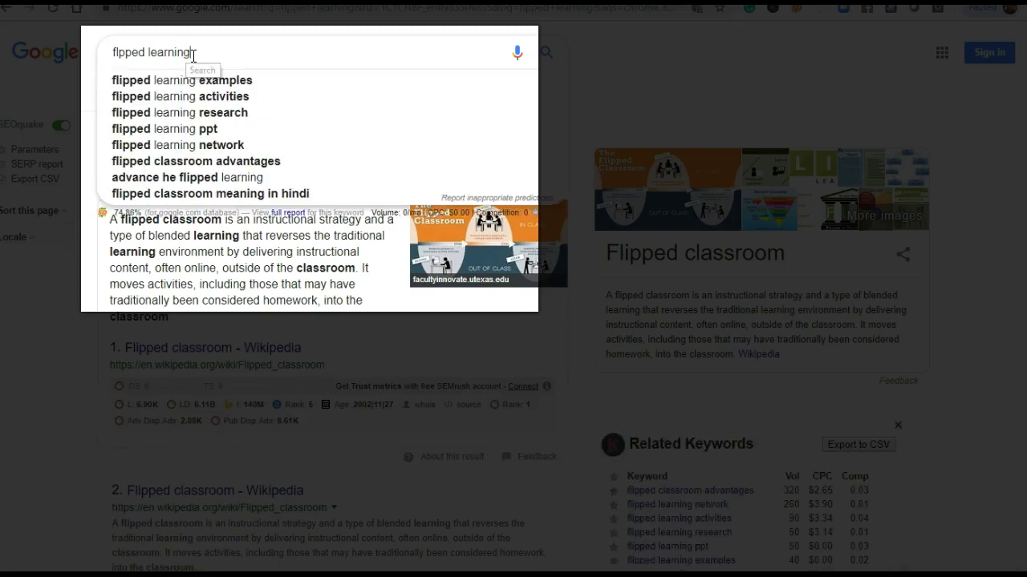
click(122, 53)
text(i)
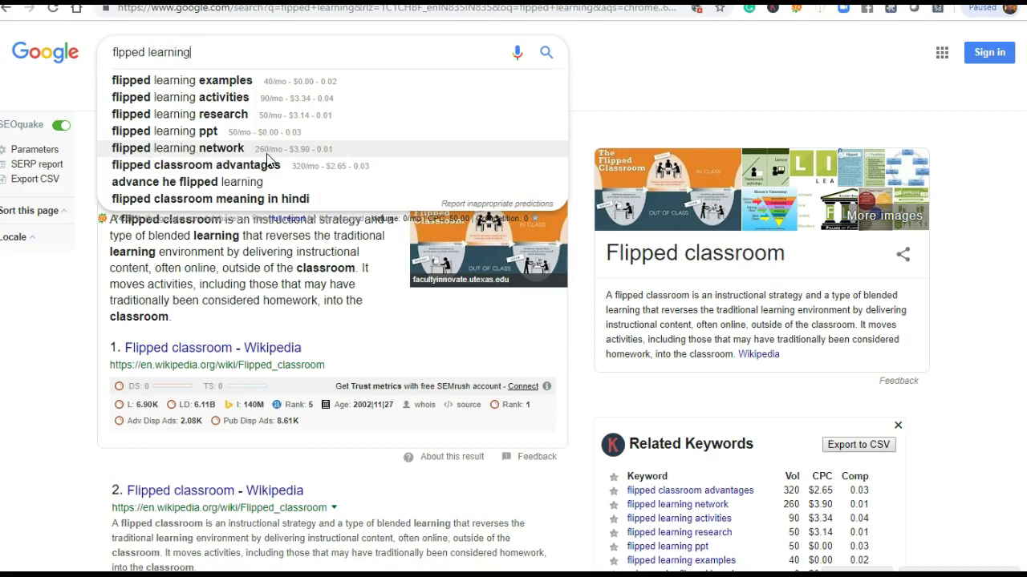
Step: Trim the query to 'flipped' to see suggestions like flipped classroom at 49,500/mo
key(BackSpace)
key(BackSpace)
key(BackSpace)
key(BackSpace)
key(BackSpace)
key(BackSpace)
key(BackSpace)
key(BackSpace)
key(BackSpace)
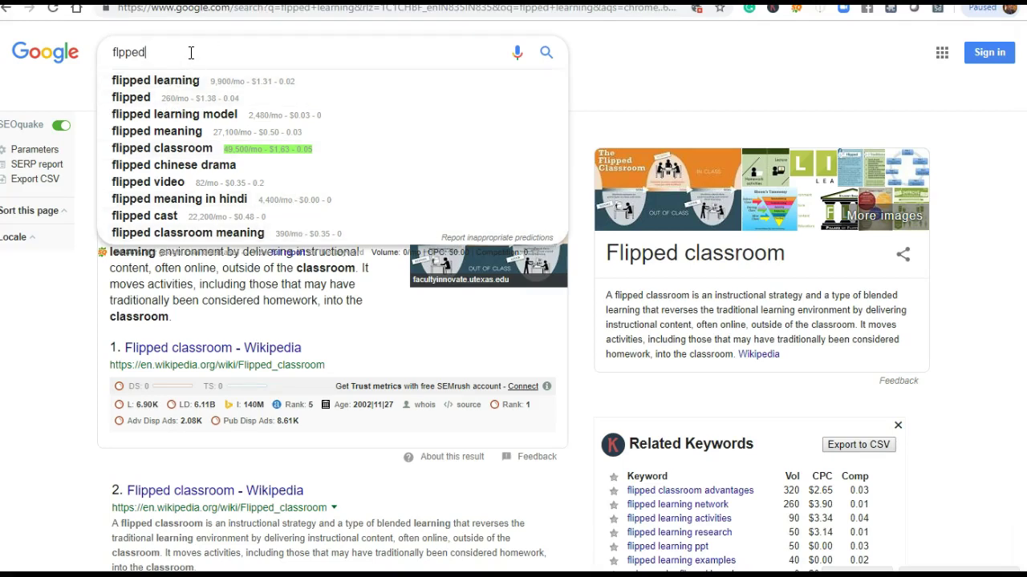
Step: Search for 'machine learning', showing 368,000/mo volume, $5.63 CPC and 0.53 competition
key(ctrl+z)
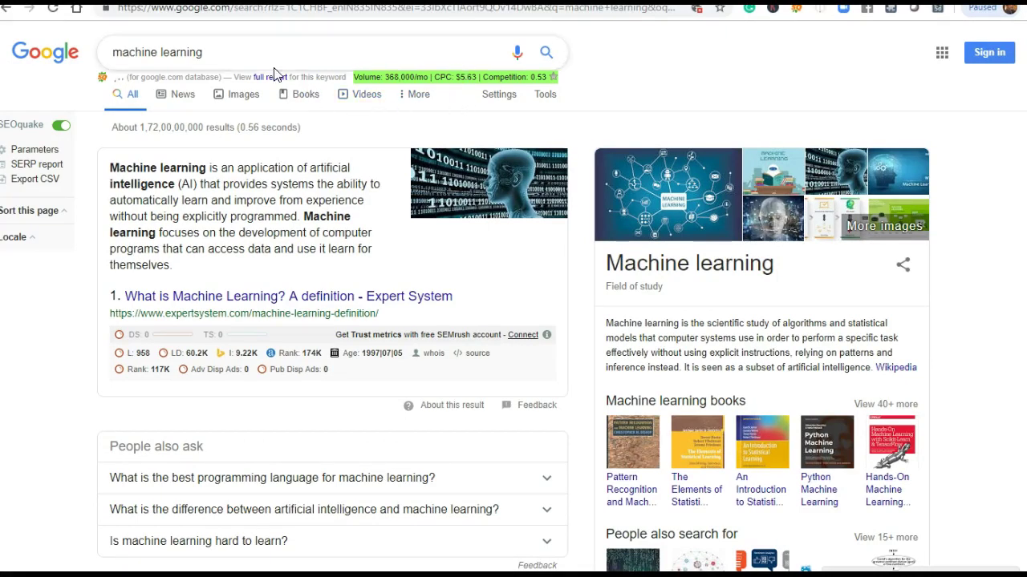
Step: List machine learning suggestions with metrics, e.g. tutorial at 22,200/mo, course at 4,210/mo
click(225, 54)
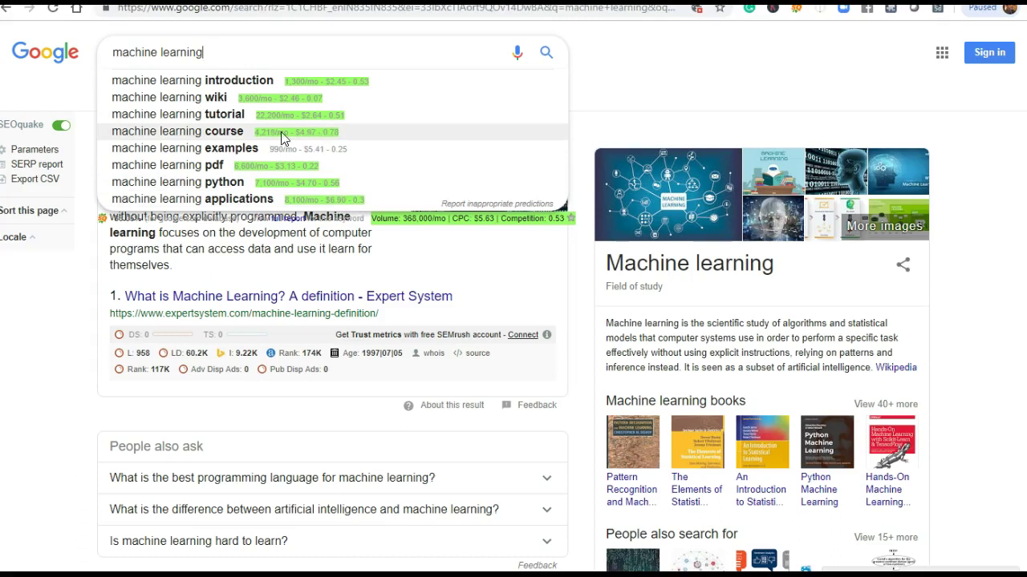
click(230, 52)
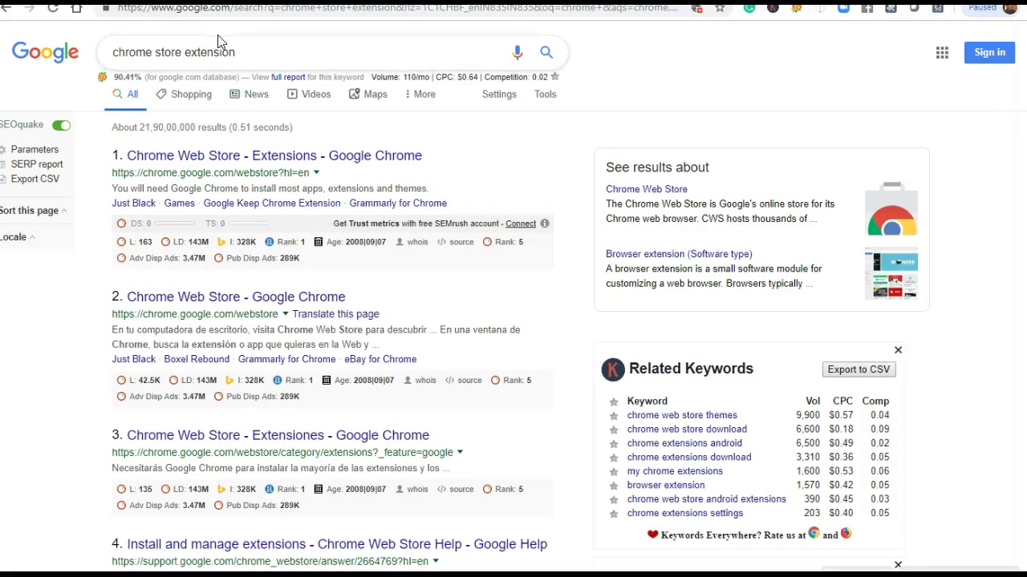
Step: Rerun the 'chrome store extension' search to reach the Chrome Web Store Extensions page
click(243, 53)
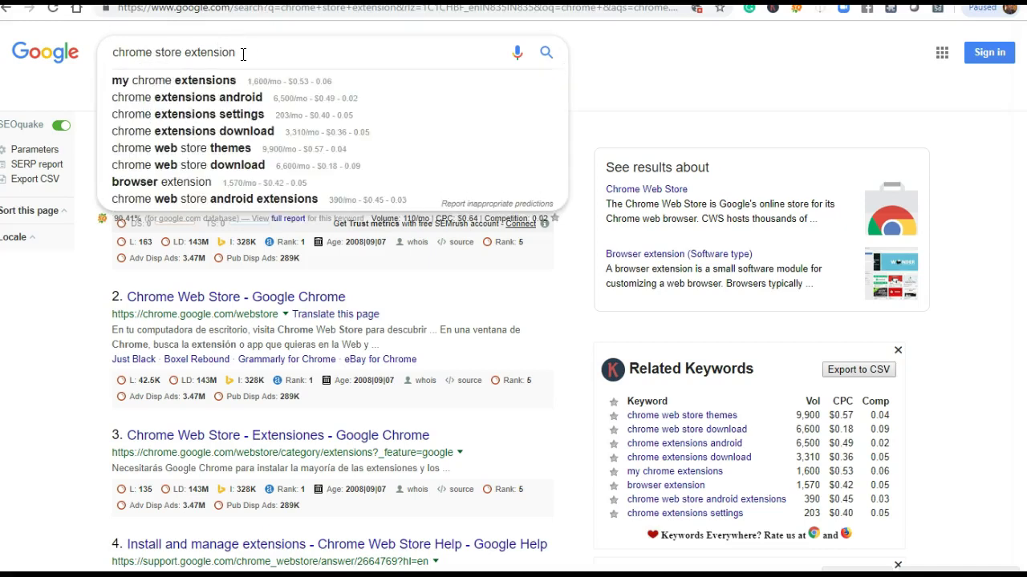
key(Return)
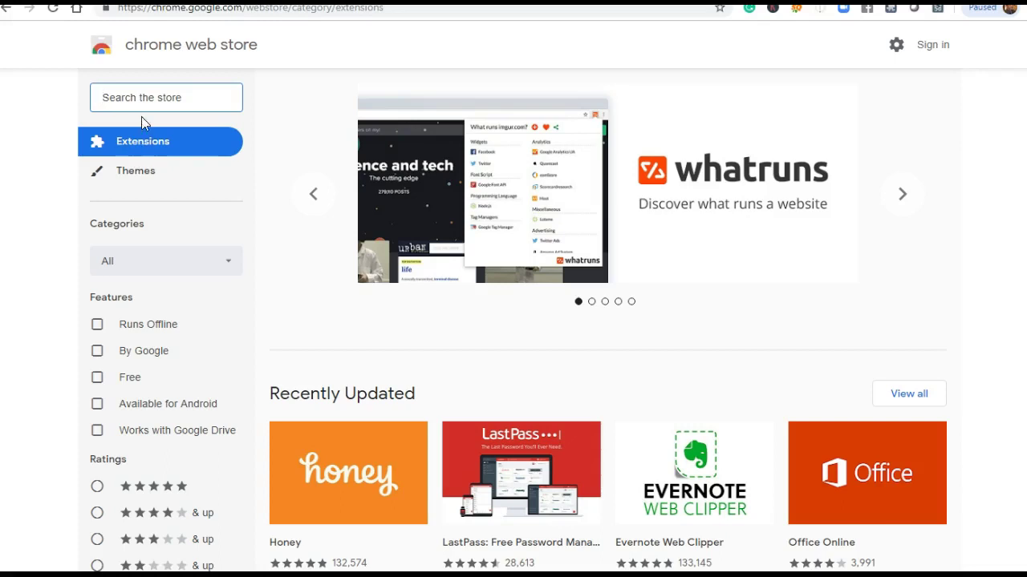
Step: Search the Web Store for 'keywords everywhere' to list Keywords Everywhere - Keyword Tool
text(k)
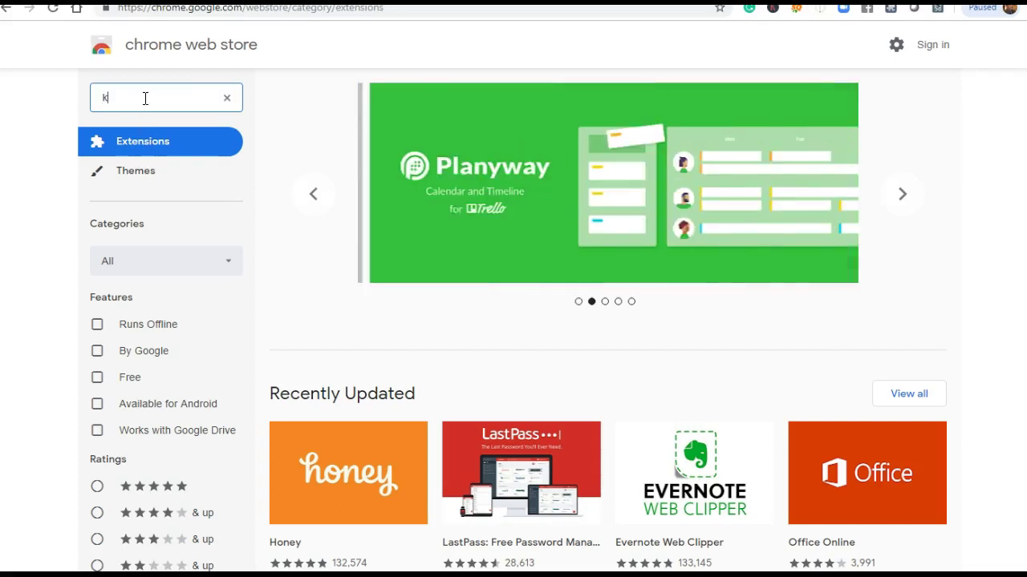
text(eywords )
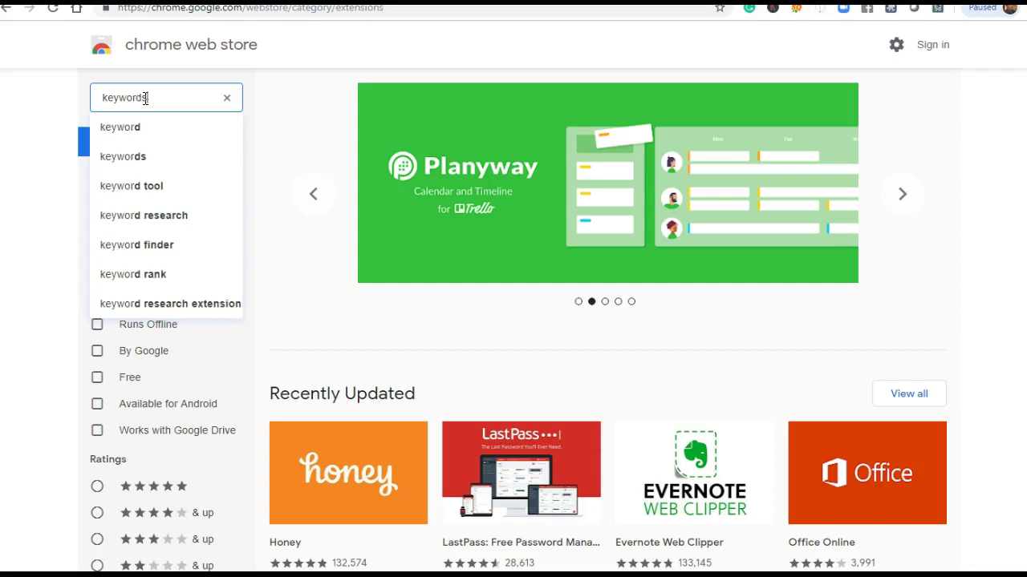
text(e)
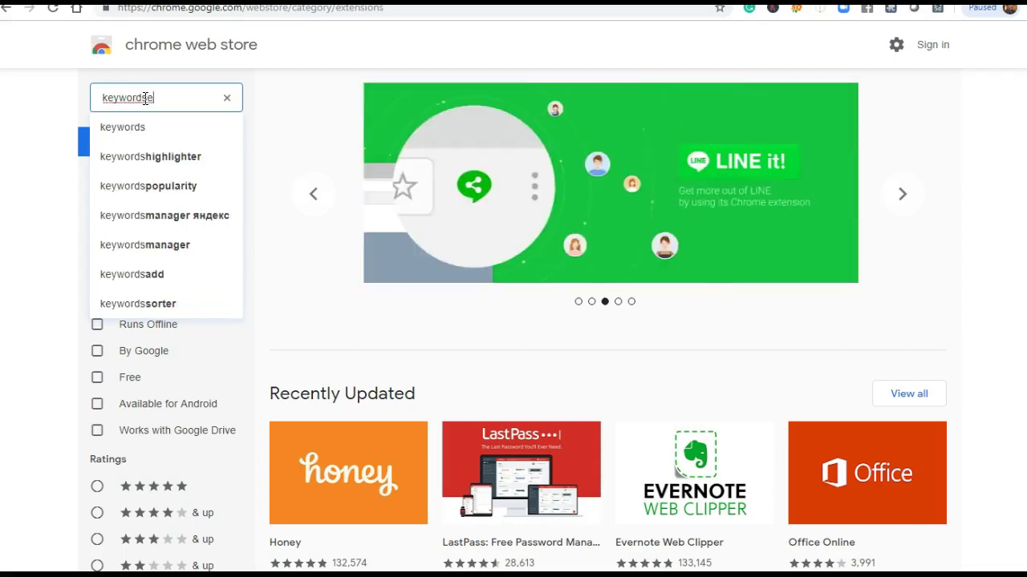
text(verywhere)
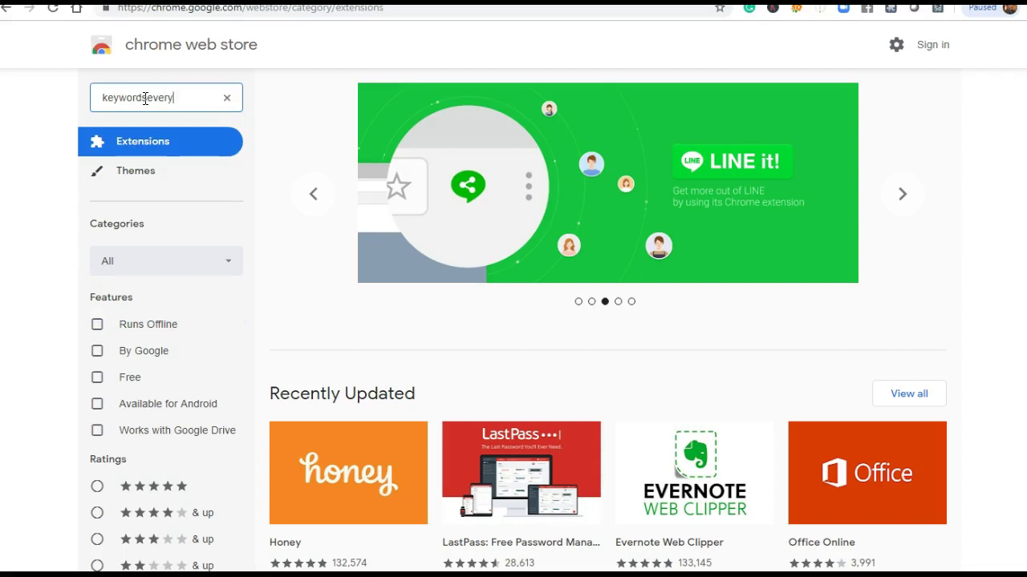
key(Left)
key(Left)
key(Left)
key(Left)
key(Left)
key(Left)
key(Left)
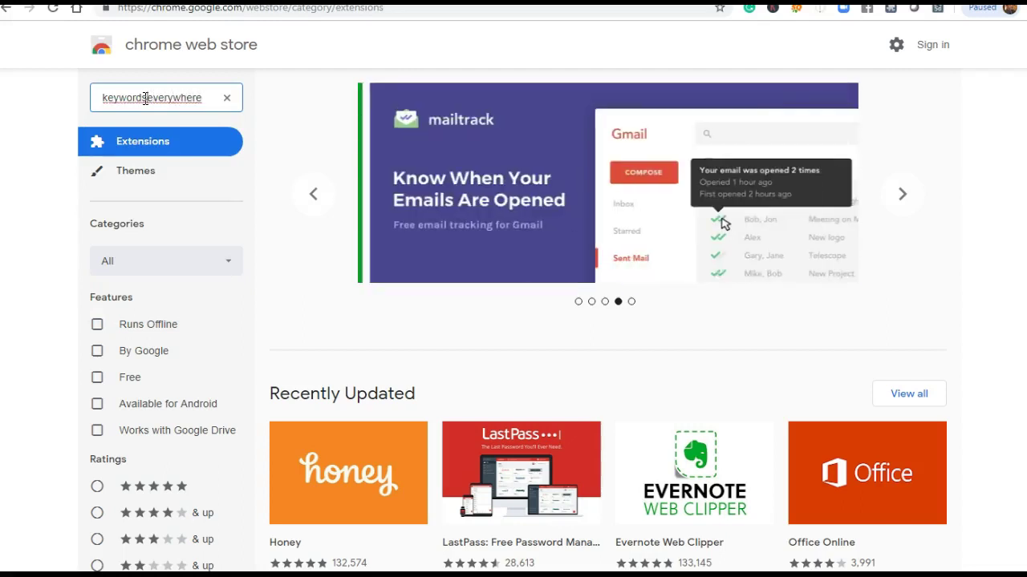
key(Right)
key(Right)
key(Right)
key(Right)
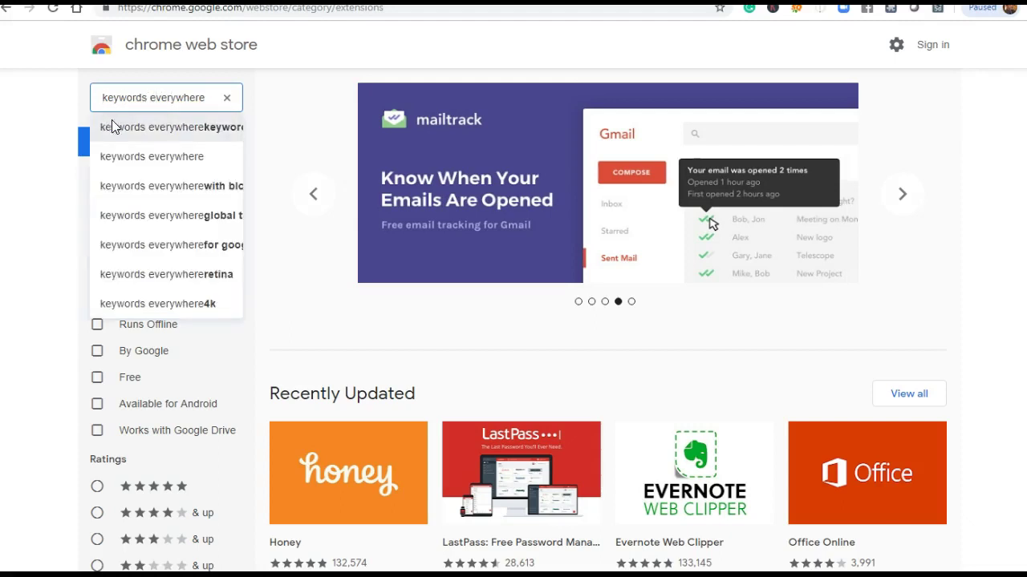
click(122, 158)
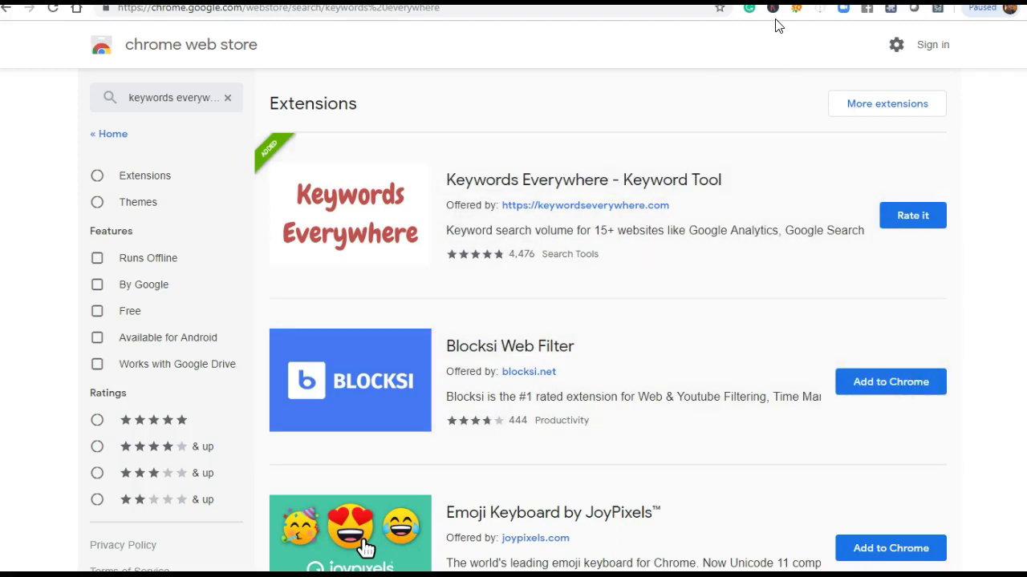
Step: Show the Keywords Everywhere toolbar menu with the extension on and Global set
click(772, 9)
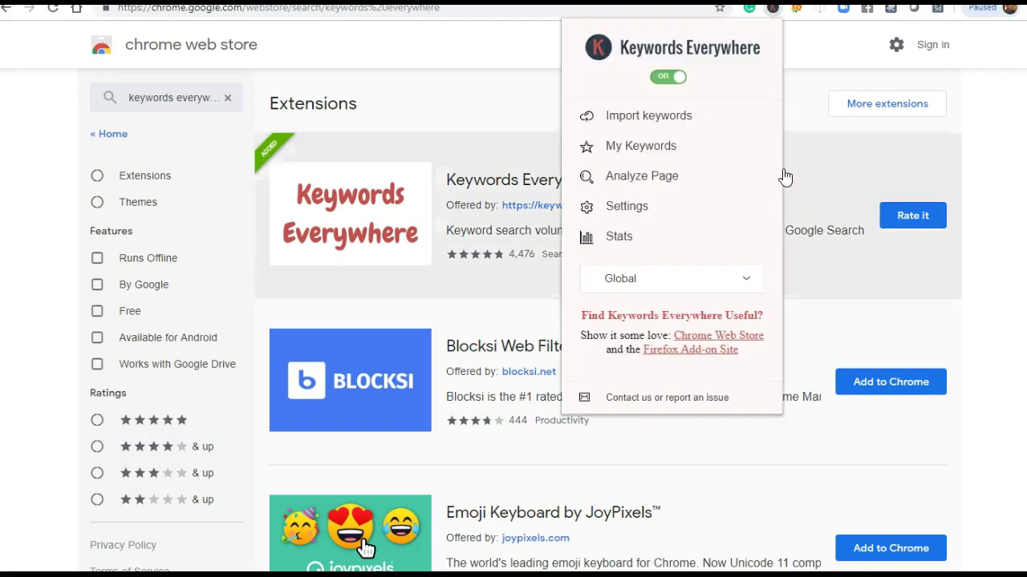
click(816, 54)
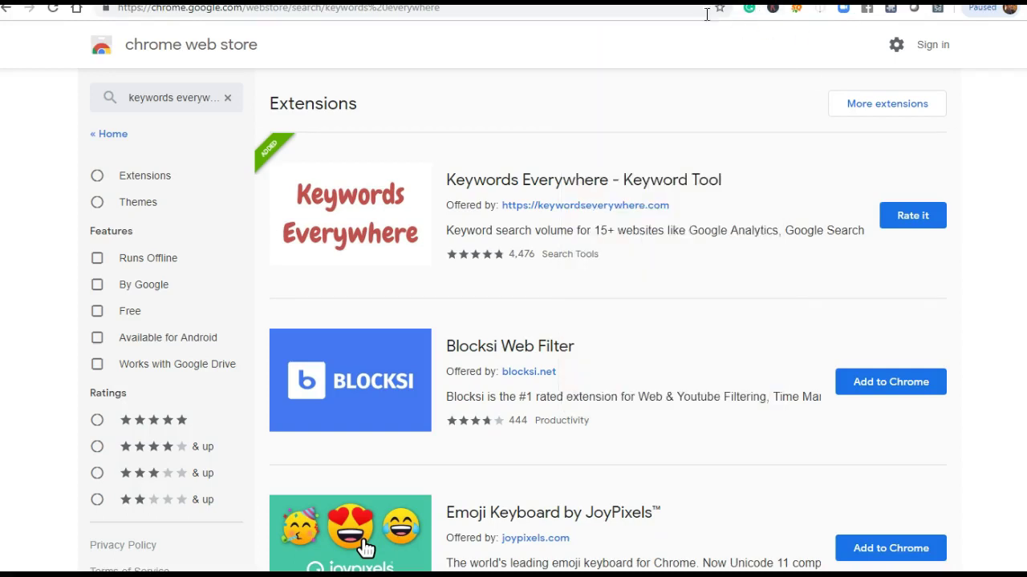
click(774, 13)
click(774, 13)
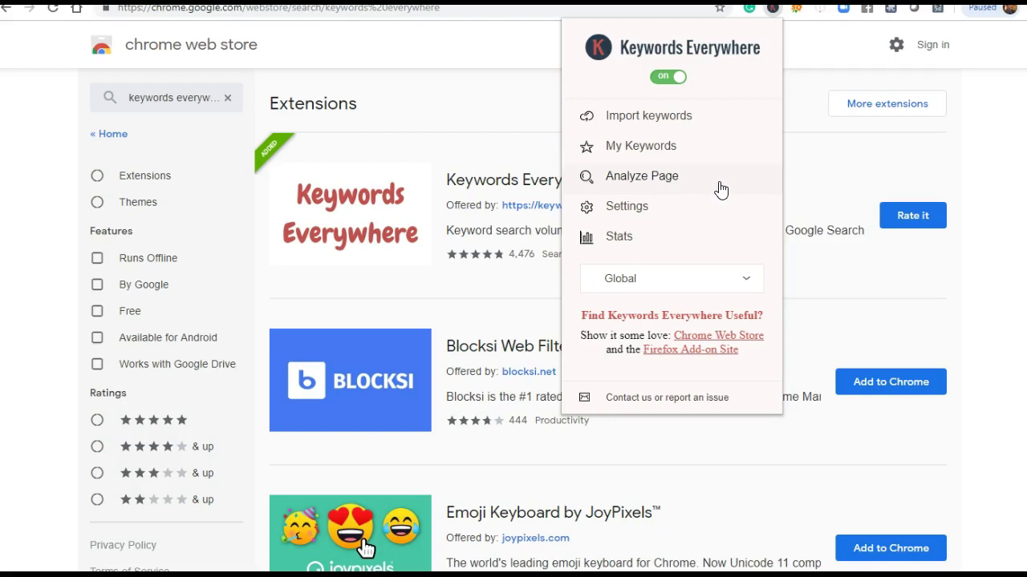
Step: Go to the Keywords Everywhere settings page and select the API key value
click(629, 207)
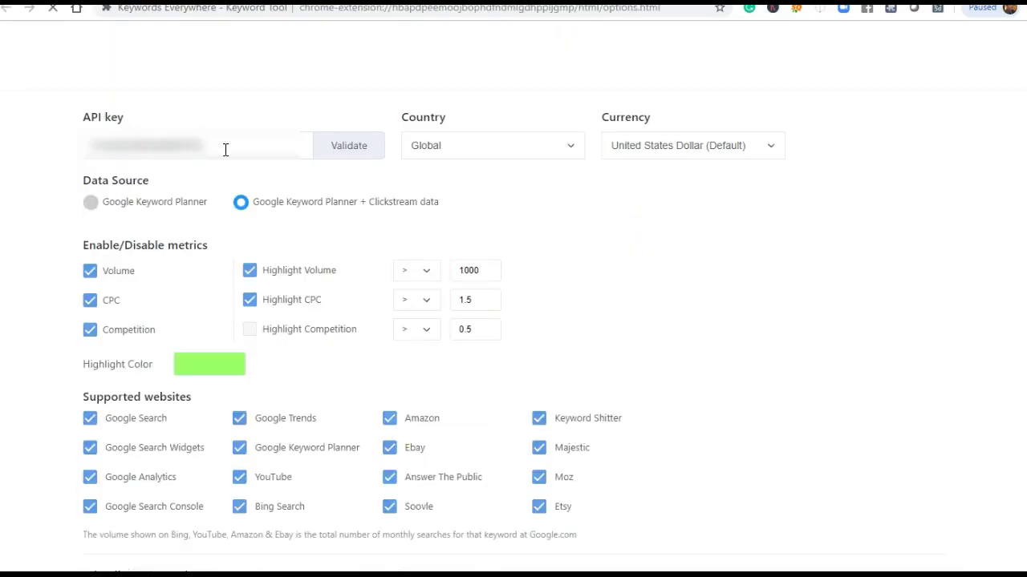
drag(225, 149, 69, 154)
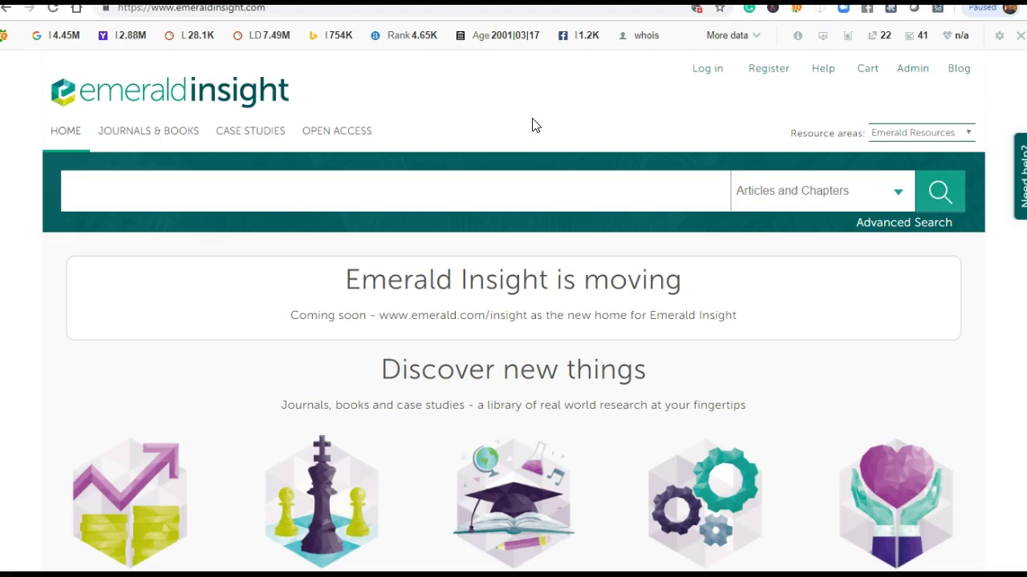
Step: Search Emerald Insight for 'flipped learning' and scroll through the 2402 results
click(223, 193)
text(flipped l)
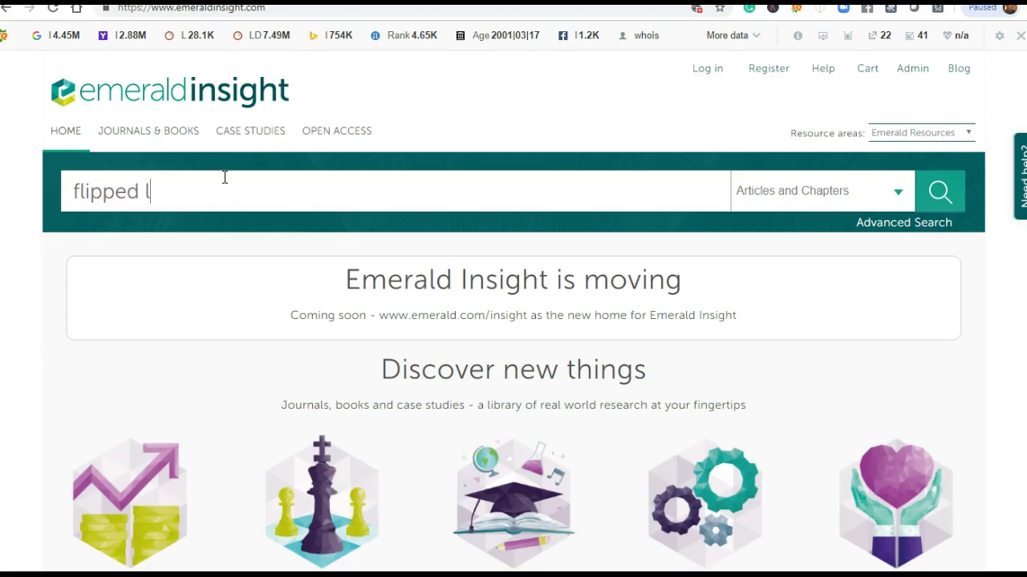
text(earning)
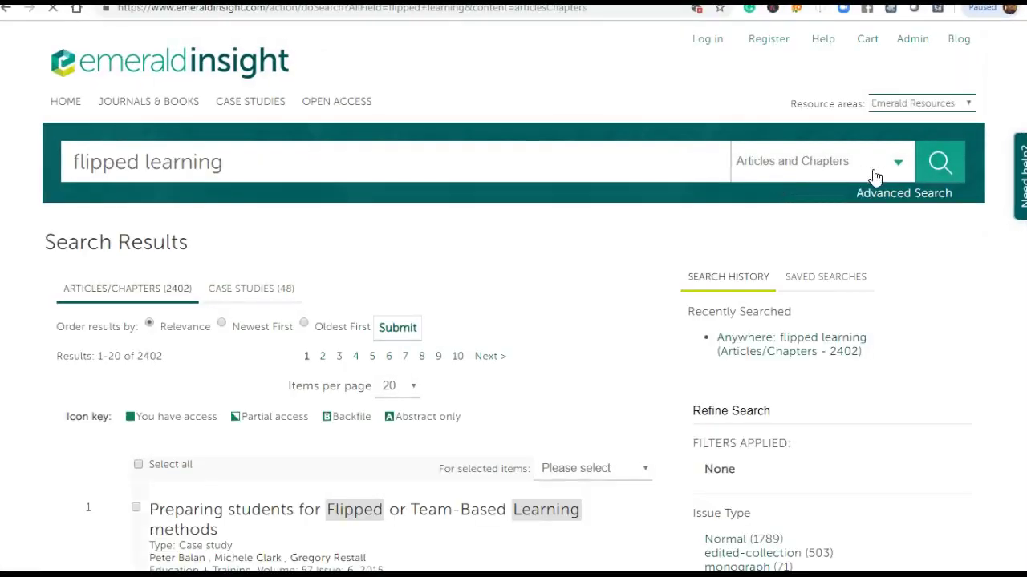
scroll(642, 268, down, 4)
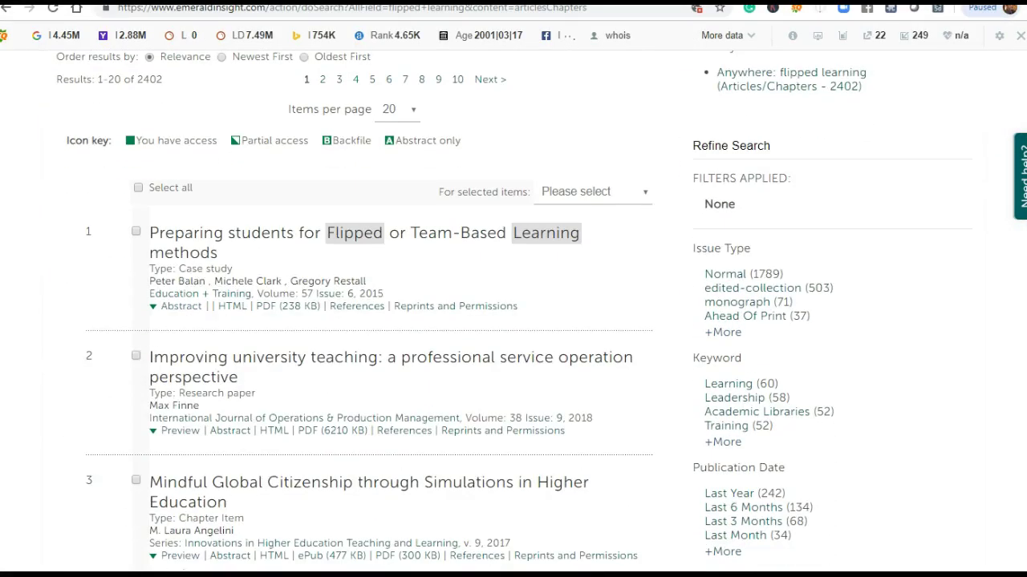
scroll(24, 241, up, 1)
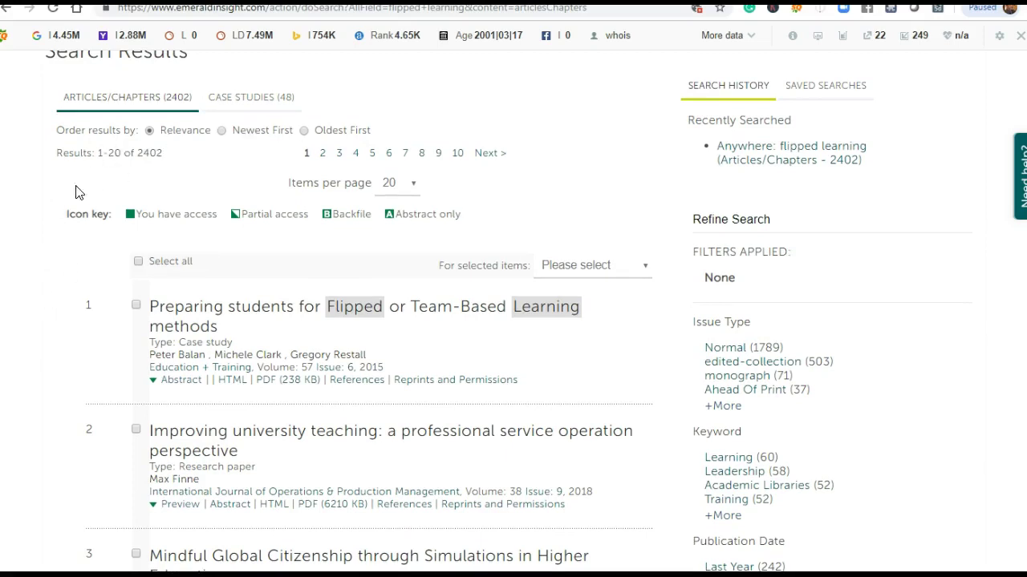
scroll(75, 192, down, 2)
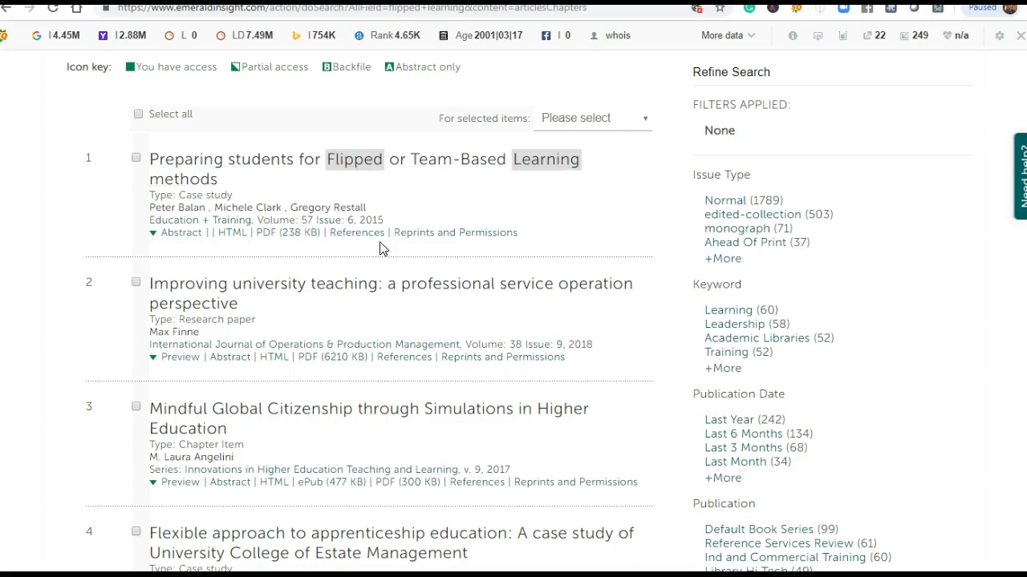
scroll(189, 329, up, 5)
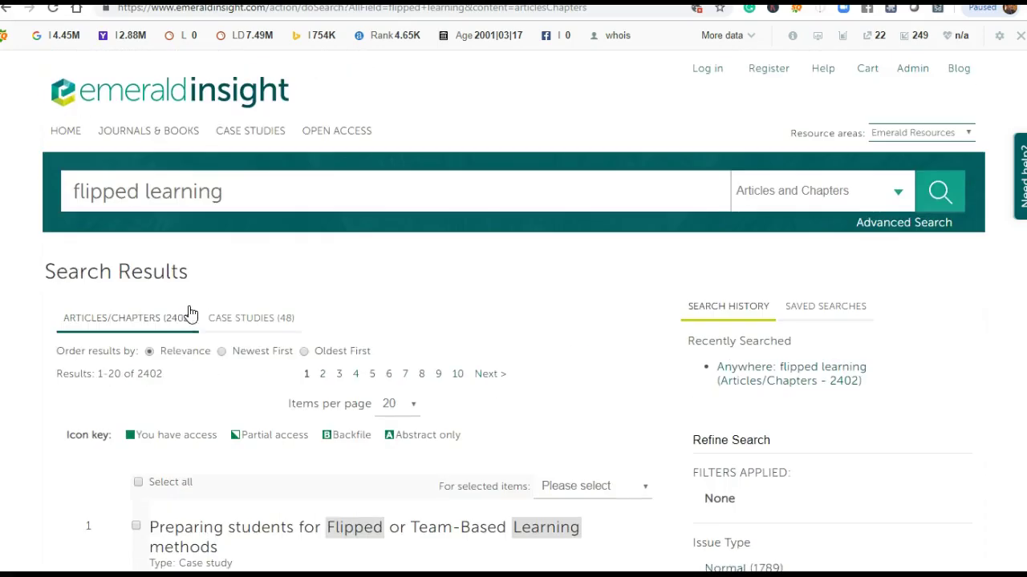
scroll(609, 469, down, 3)
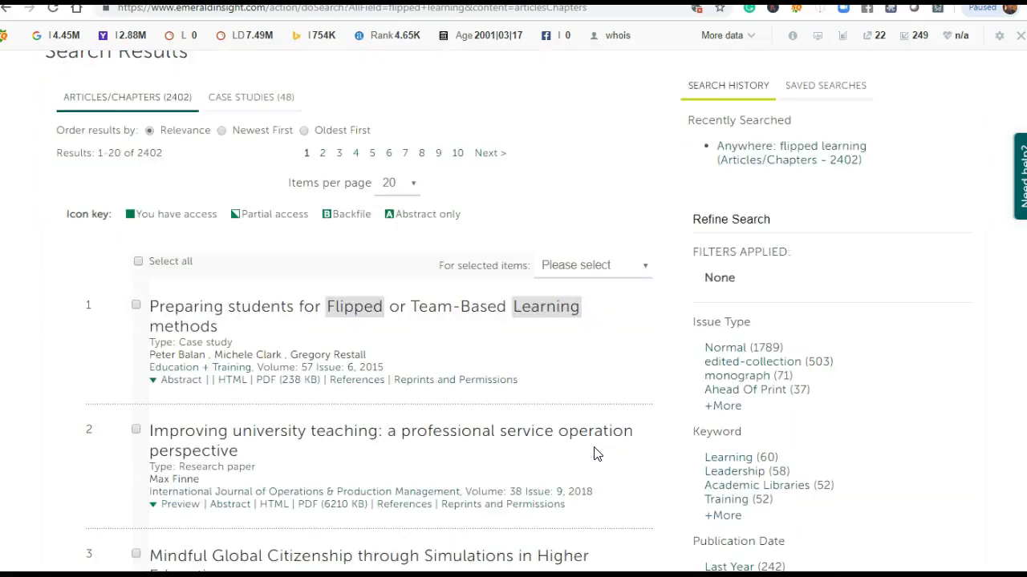
Step: Open the first 'flipped learning' result article and scroll down its page
click(413, 312)
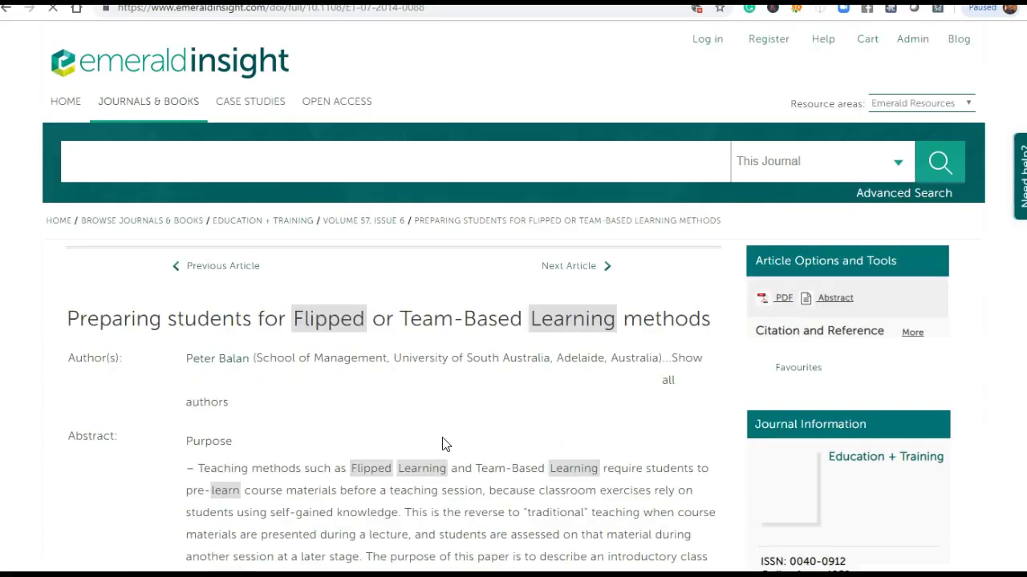
scroll(425, 439, down, 10)
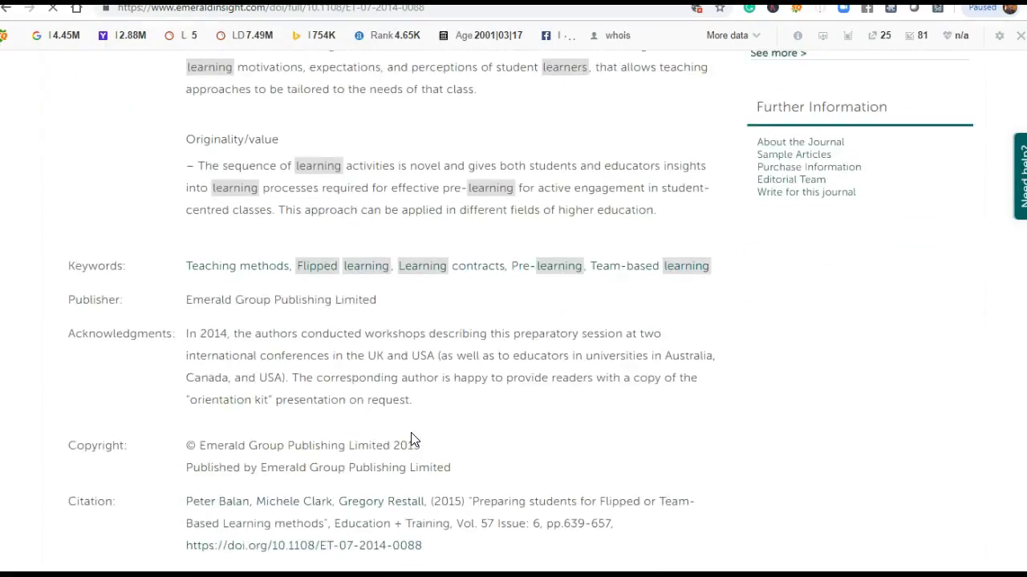
scroll(411, 439, down, 2)
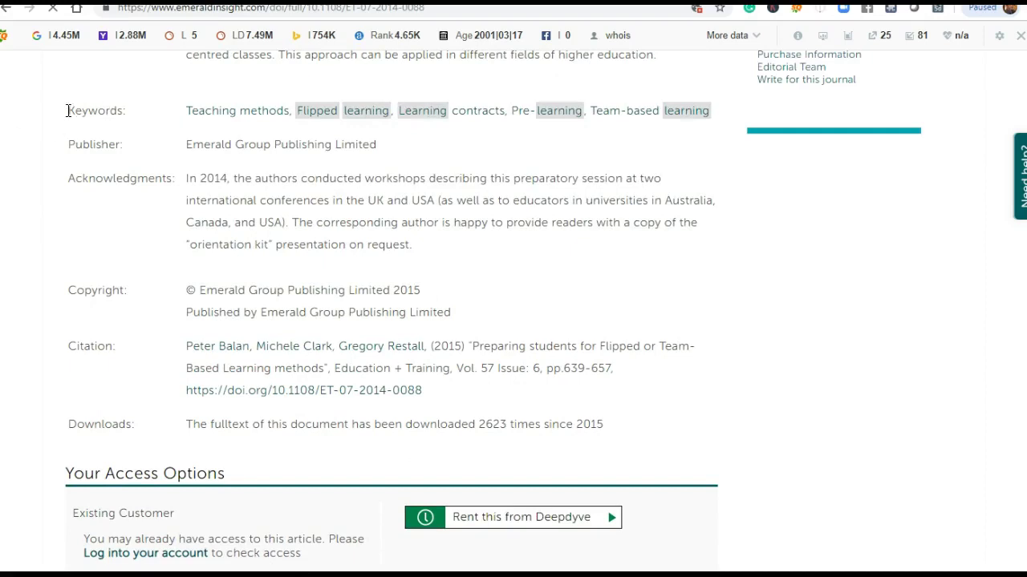
Step: Follow the article's 'Teaching methods' keyword link to list all articles tagged with it
drag(68, 117, 96, 112)
click(97, 112)
scroll(57, 121, down, 1)
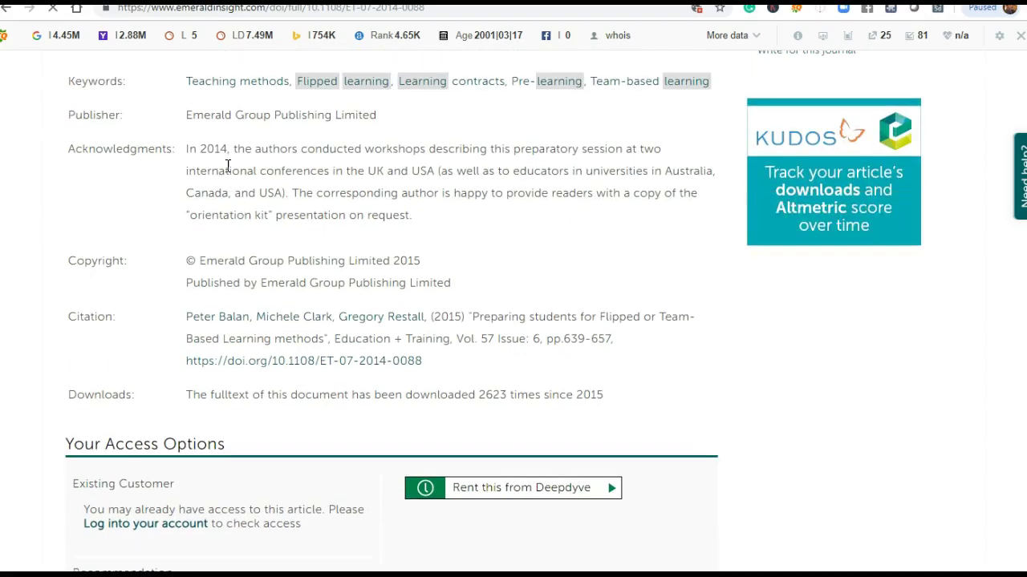
scroll(142, 160, up, 1)
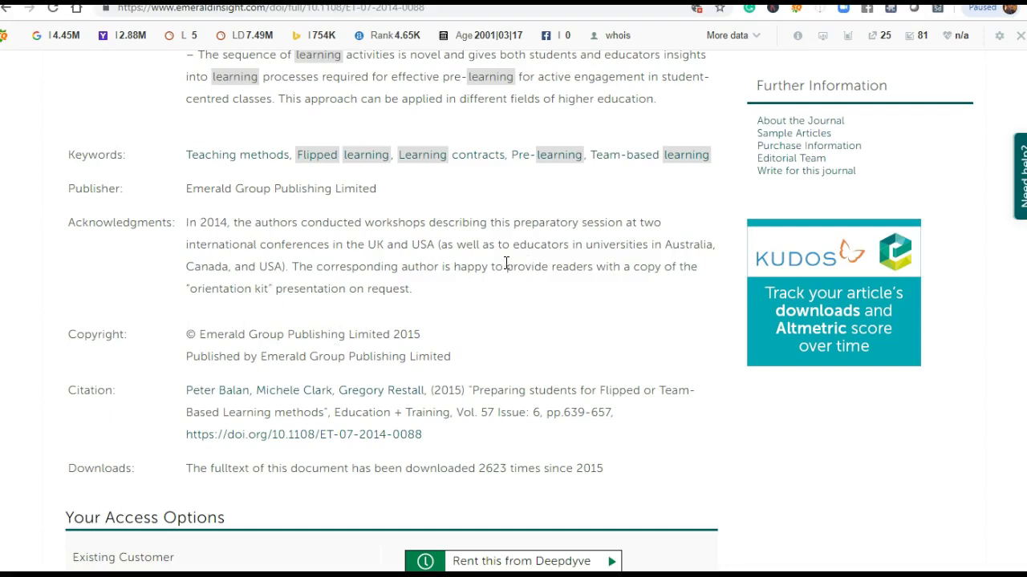
scroll(356, 284, up, 1)
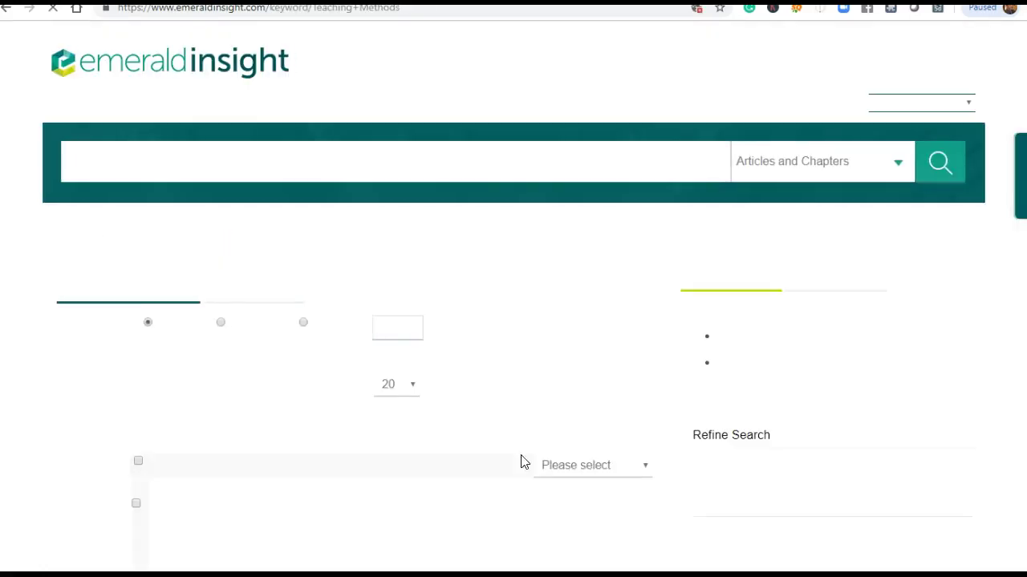
scroll(176, 256, down, 1)
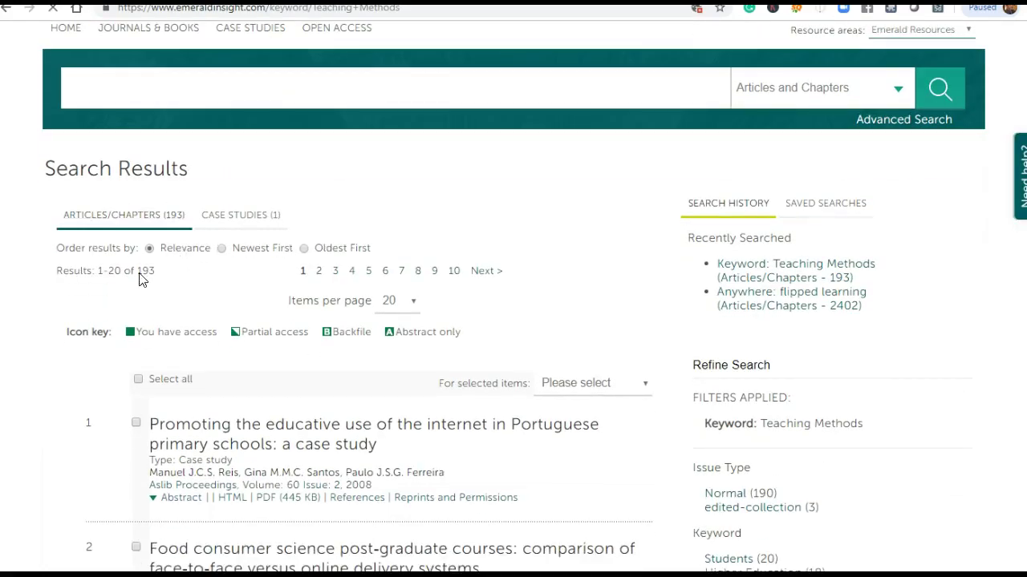
scroll(56, 304, down, 2)
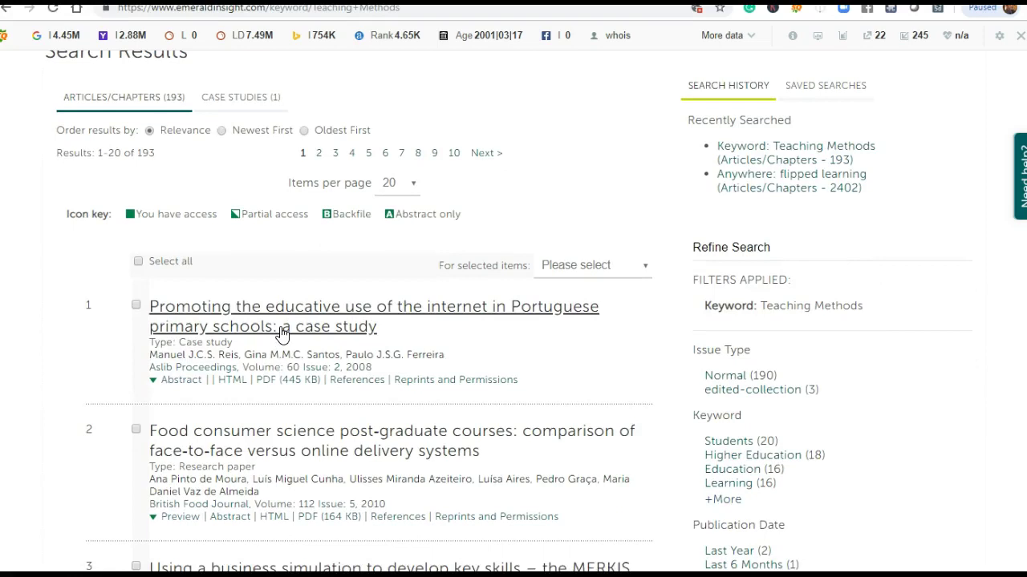
scroll(192, 353, down, 2)
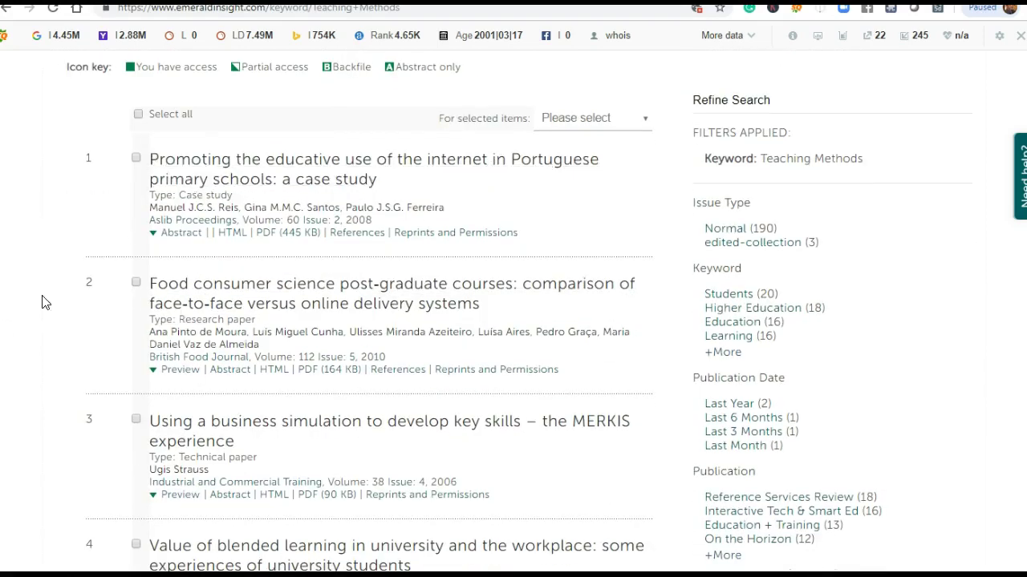
scroll(192, 373, up, 3)
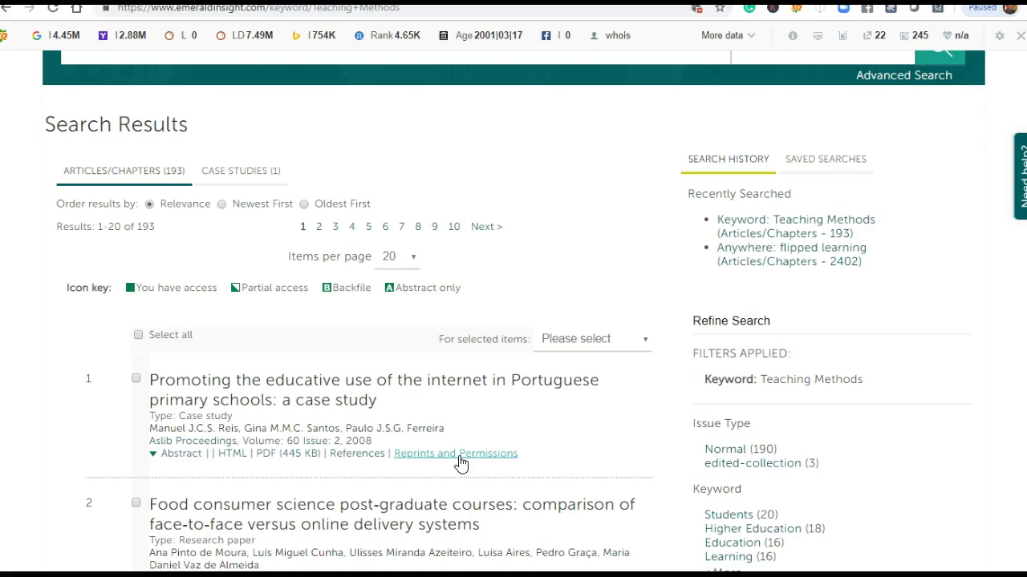
click(474, 394)
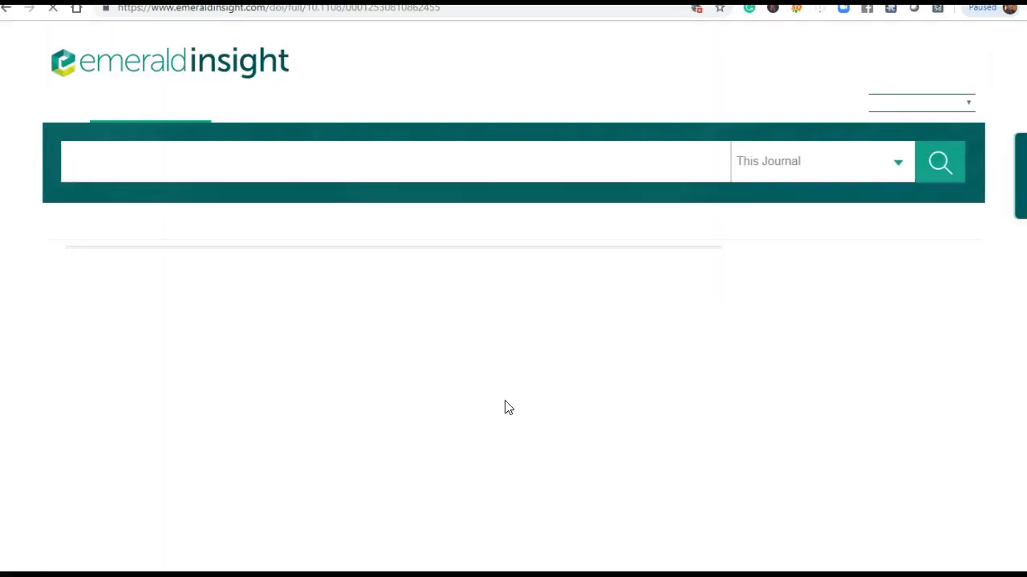
scroll(458, 401, down, 5)
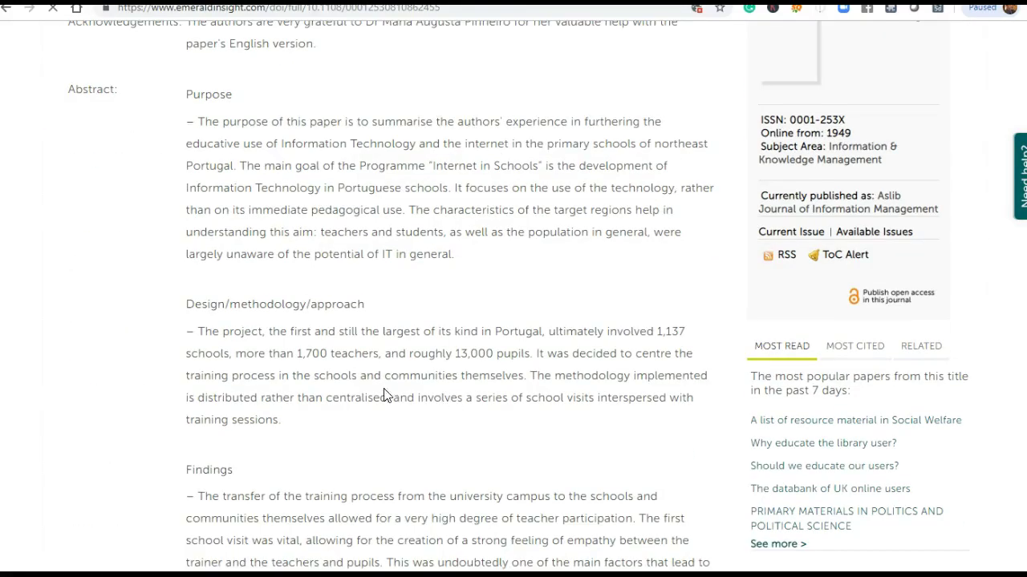
scroll(135, 394, down, 10)
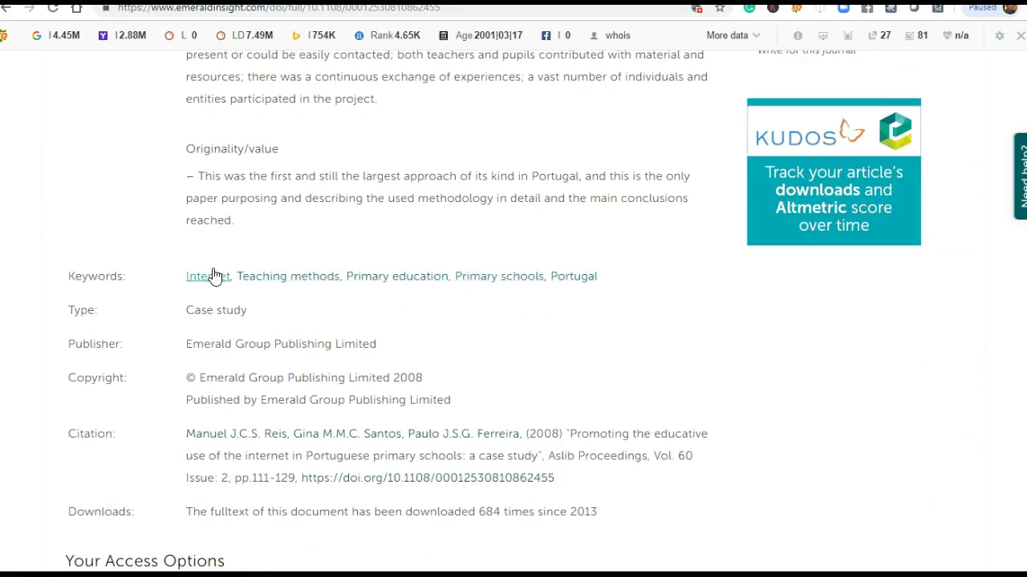
click(290, 277)
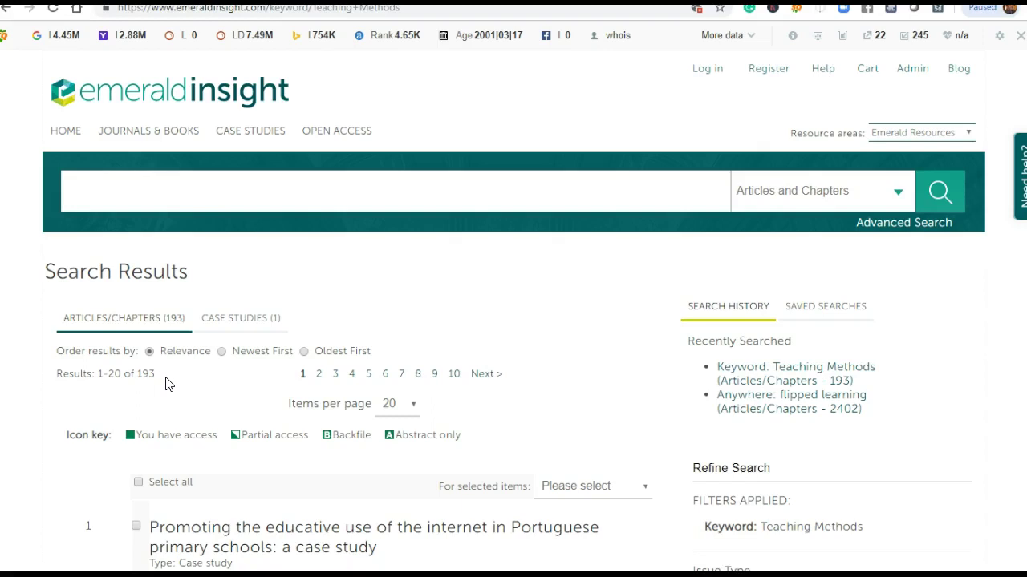
scroll(145, 394, down, 1)
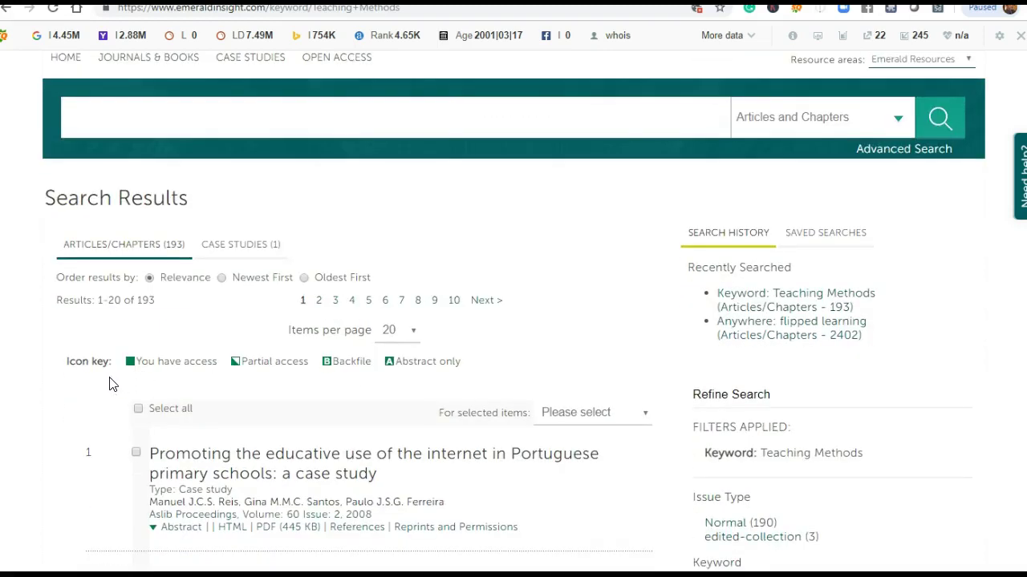
scroll(96, 383, down, 1)
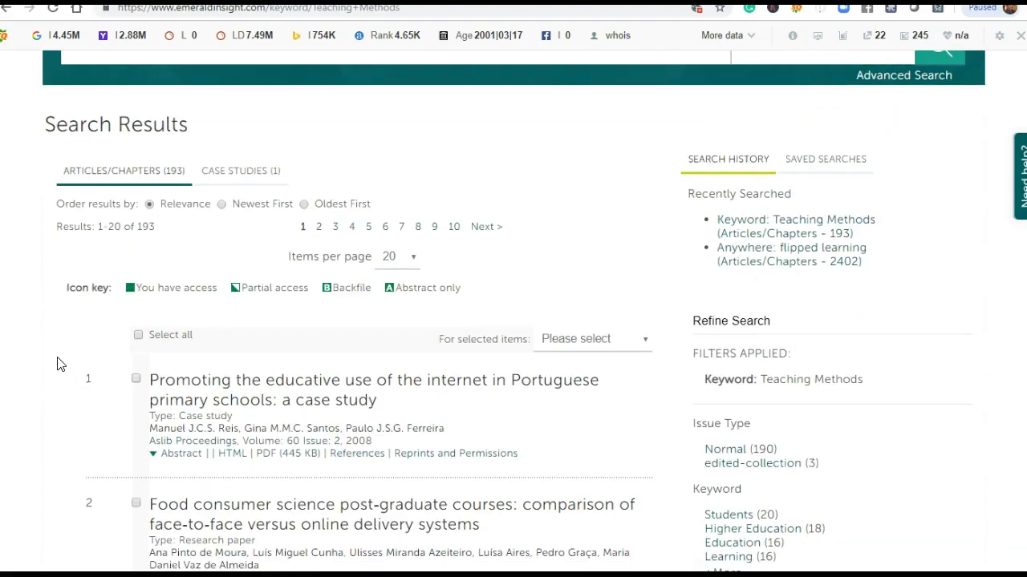